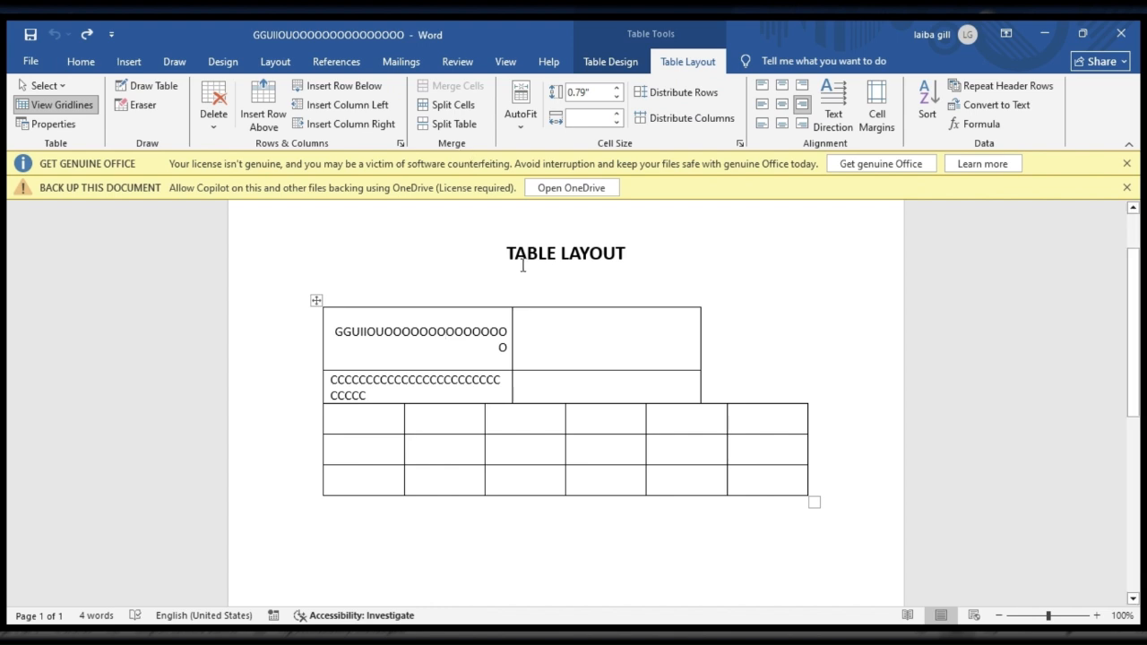
# Step: Split the first row's empty cell into two columns and two rows, and undo the split
pyautogui.click(546, 337)
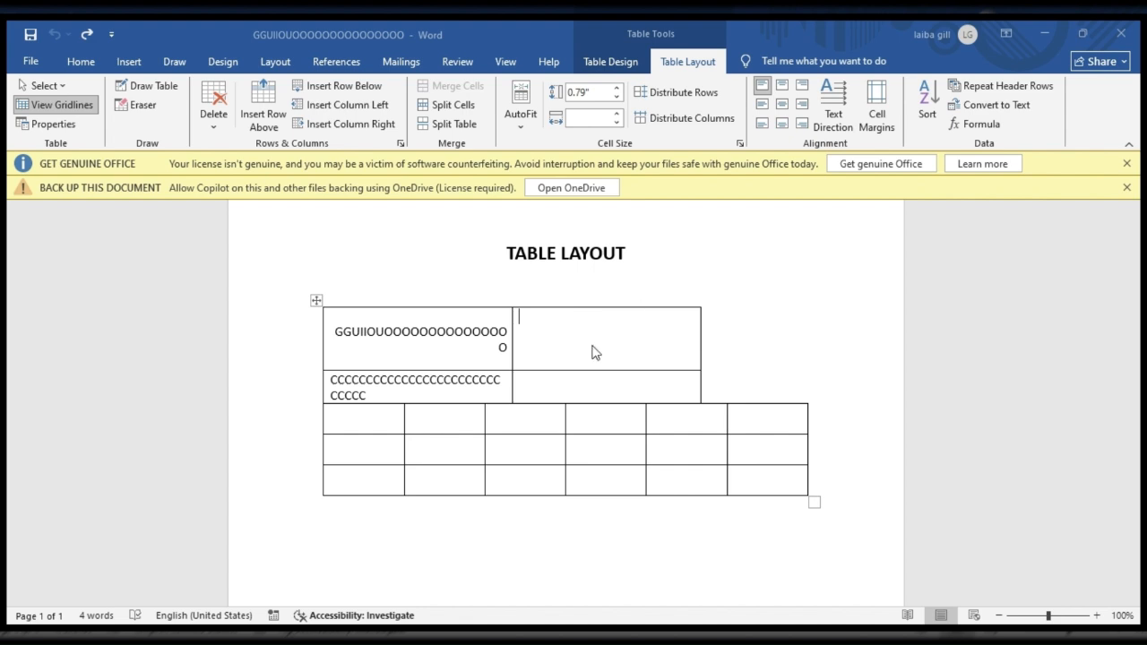
pyautogui.hotkey('ctrl', 'y')
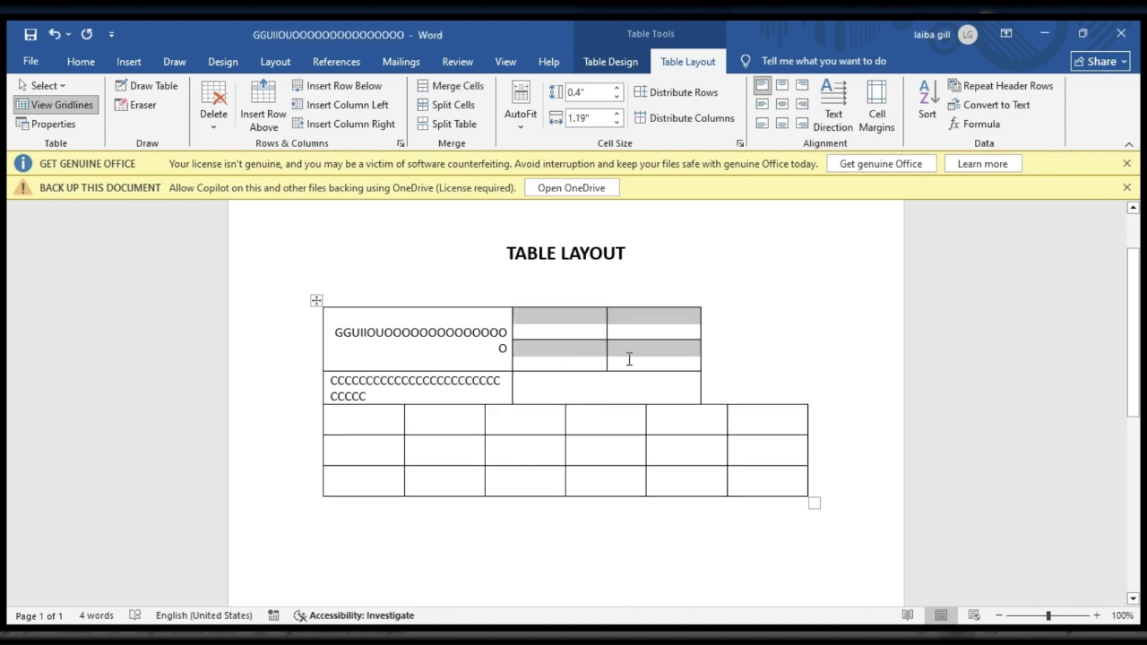
pyautogui.click(750, 348)
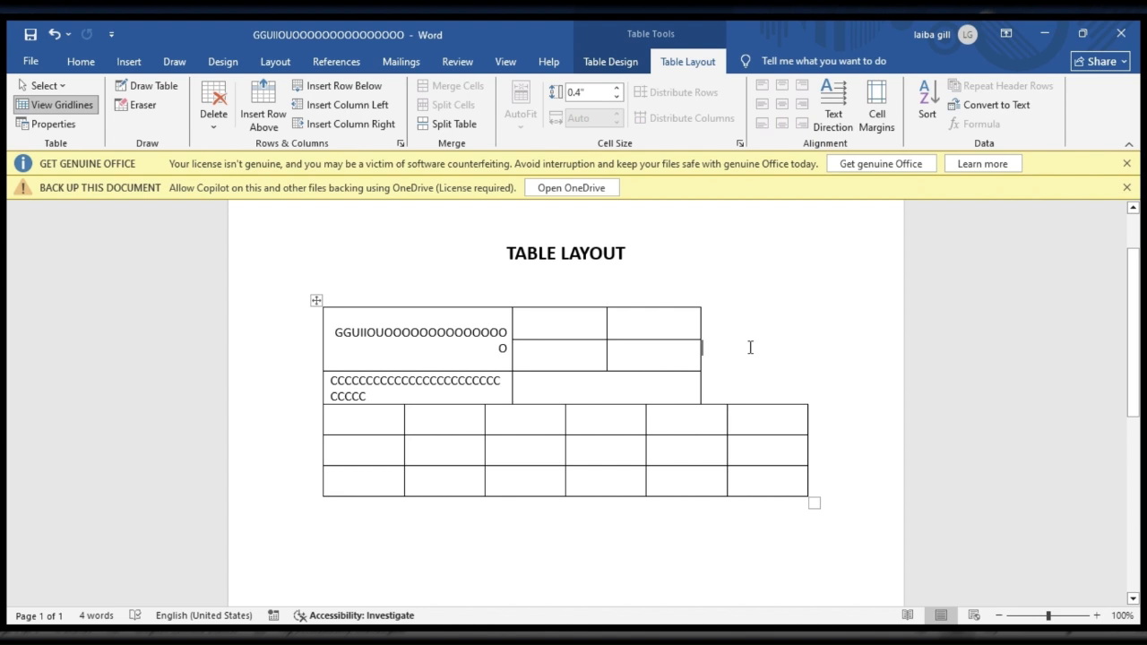
pyautogui.click(557, 331)
pyautogui.hotkey('ctrl', 'z')
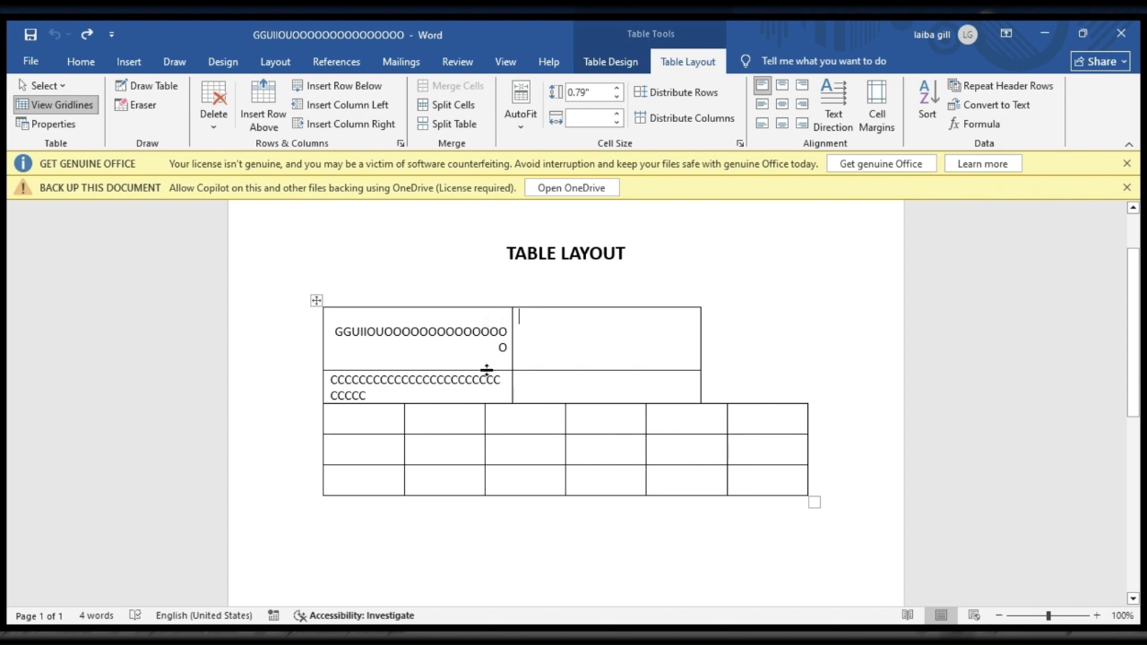
# Step: Apply Split Table to the selection spanning the first row through the lower table's fourth column
pyautogui.moveTo(490, 323); pyautogui.dragTo(566, 477)
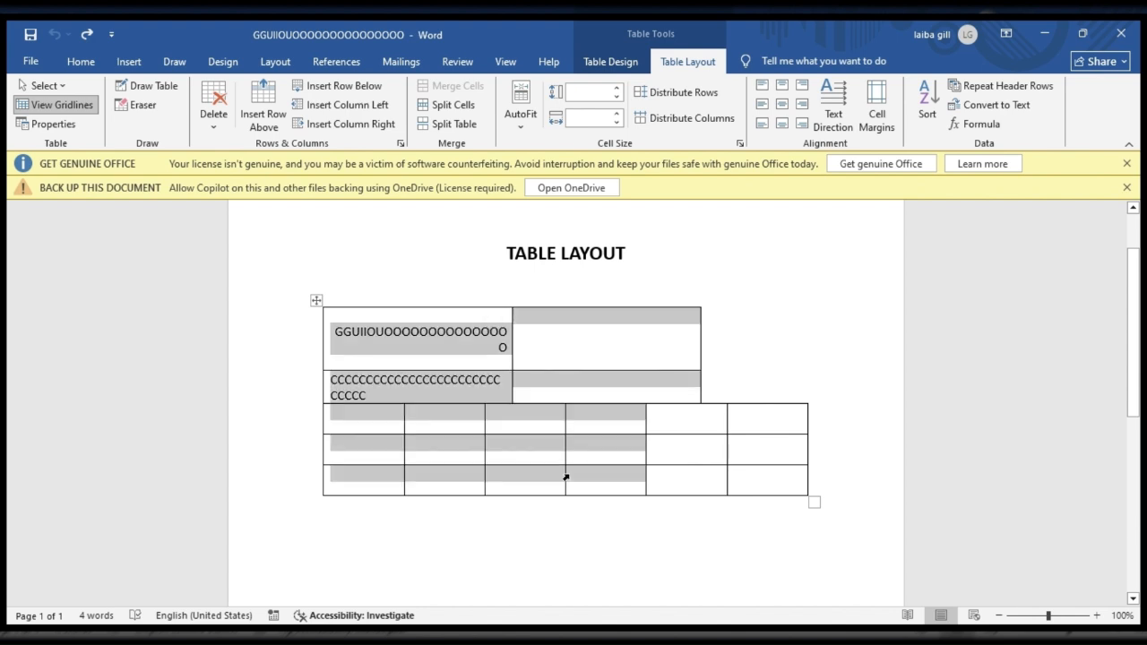
pyautogui.click(465, 127)
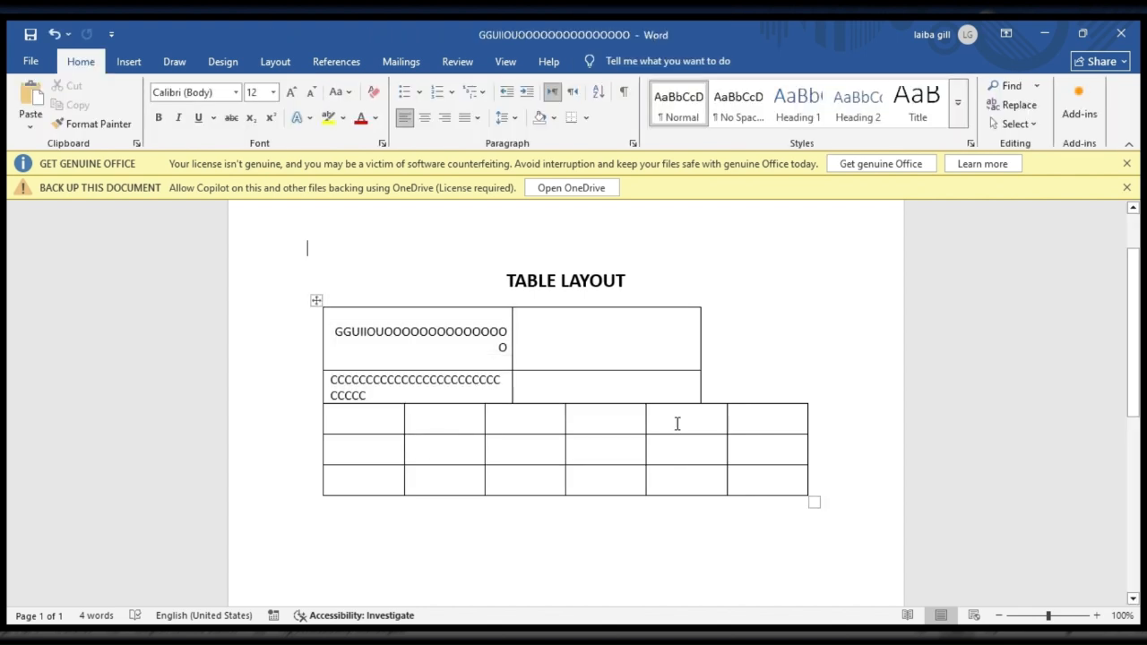
# Step: Try splitting the table at the lower section's last two columns, undo it, and merge those columns' cells into one
pyautogui.moveTo(677, 423); pyautogui.dragTo(792, 479)
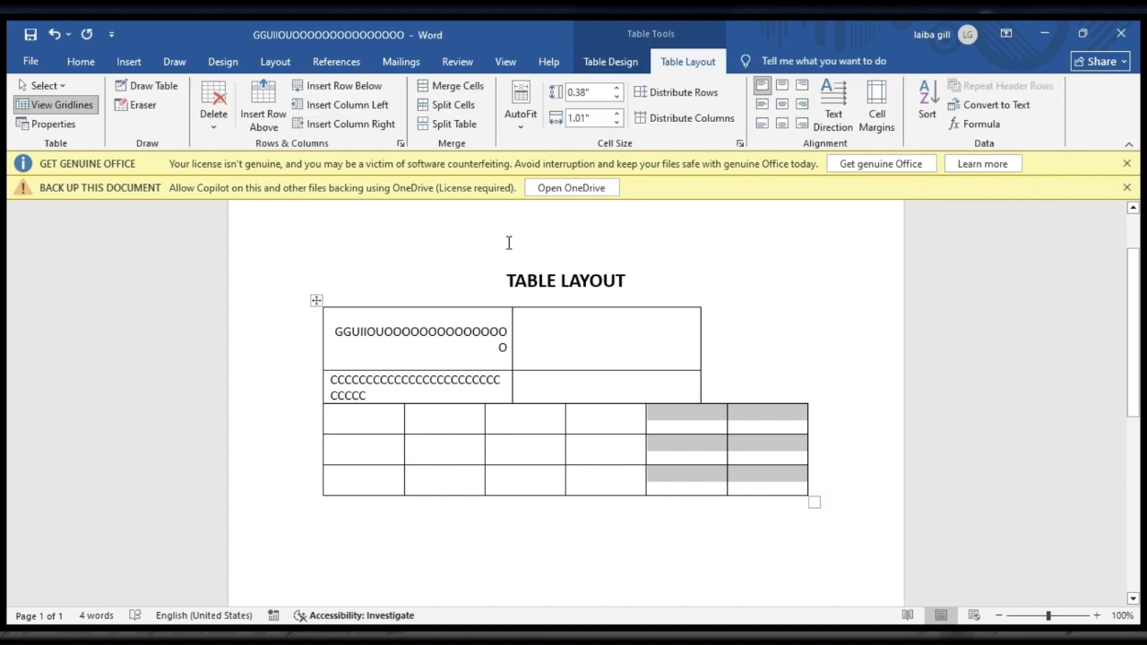
pyautogui.click(445, 130)
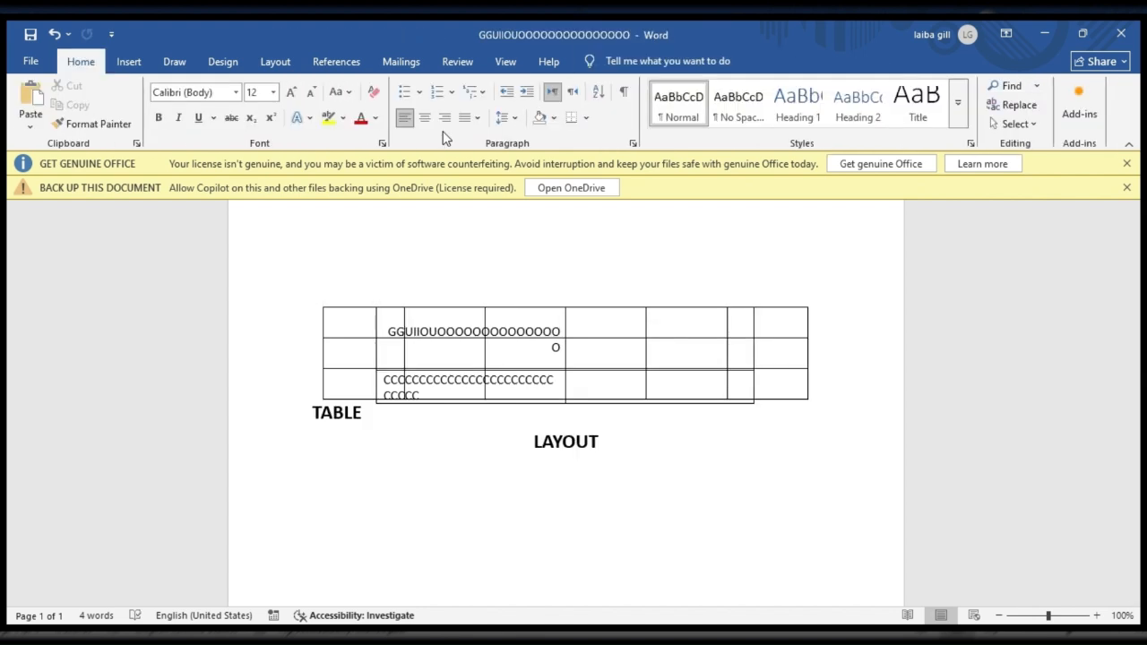
pyautogui.hotkey('ctrl', 'z')
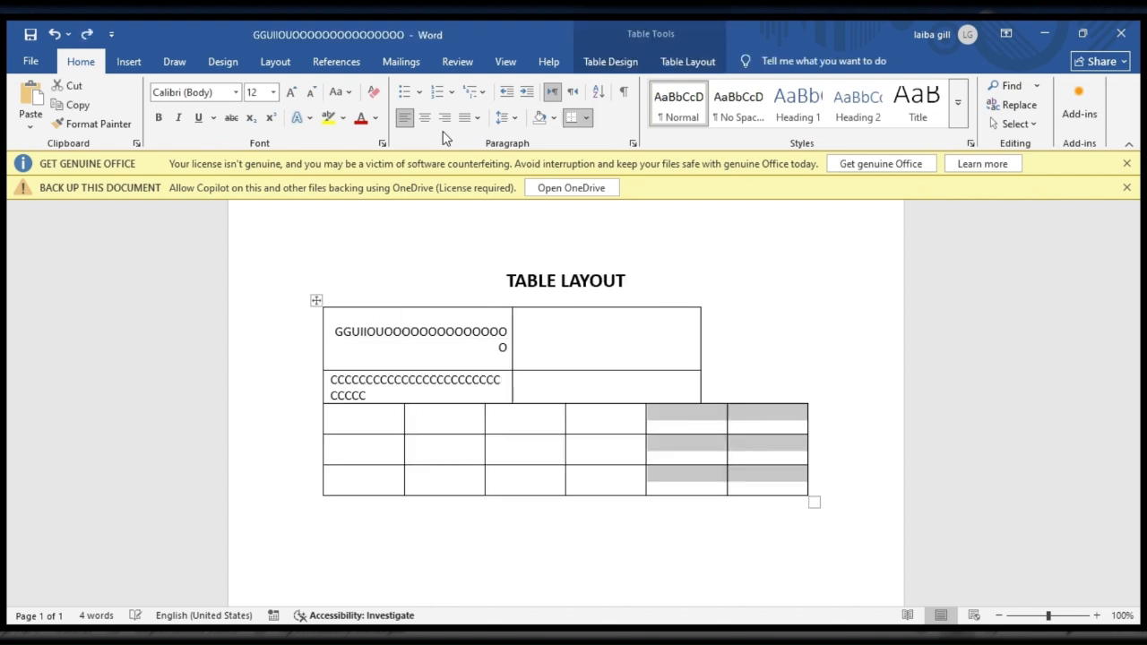
pyautogui.click(656, 67)
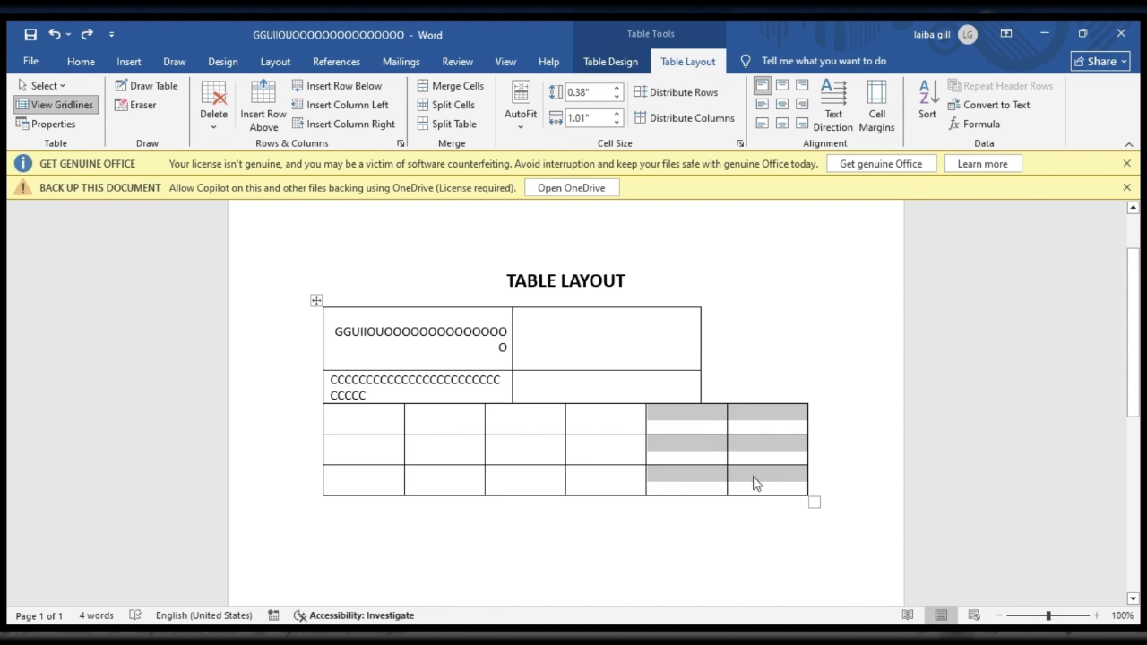
pyautogui.click(451, 86)
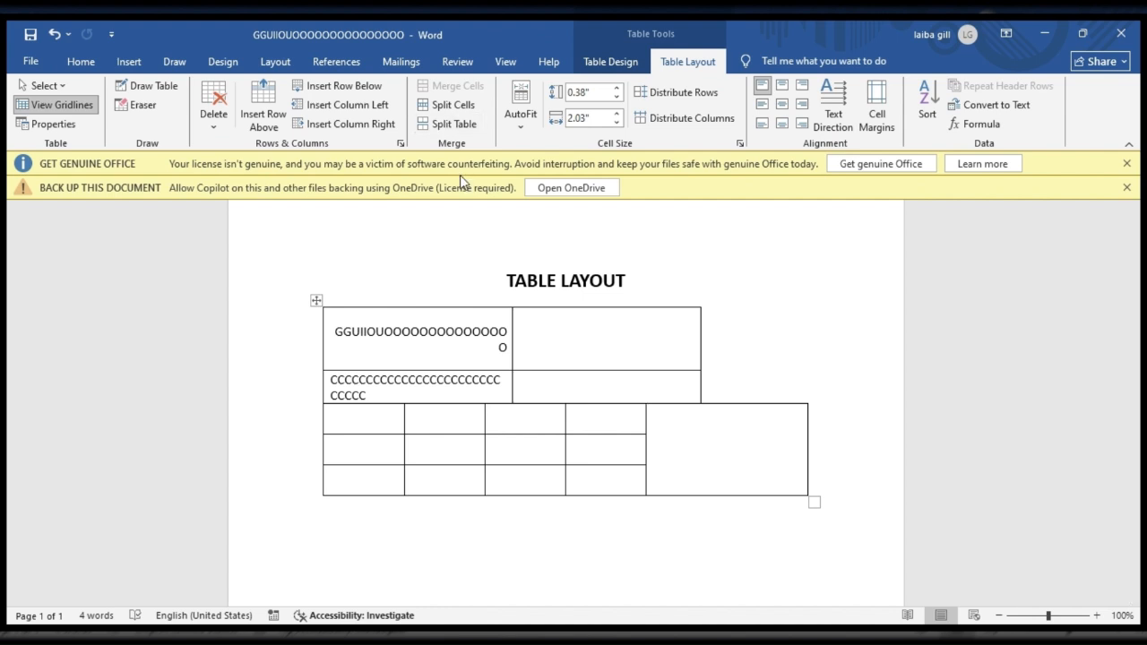
# Step: Try AutoFit to shrink the table columns to their contents, and undo the fit
pyautogui.click(525, 132)
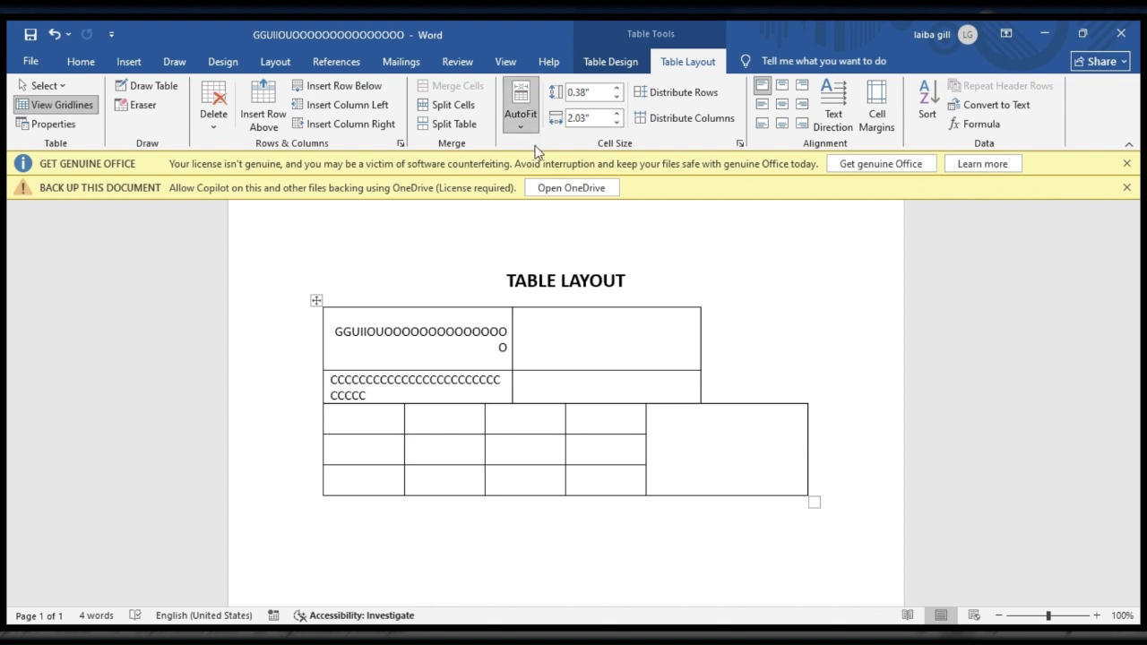
pyautogui.click(535, 148)
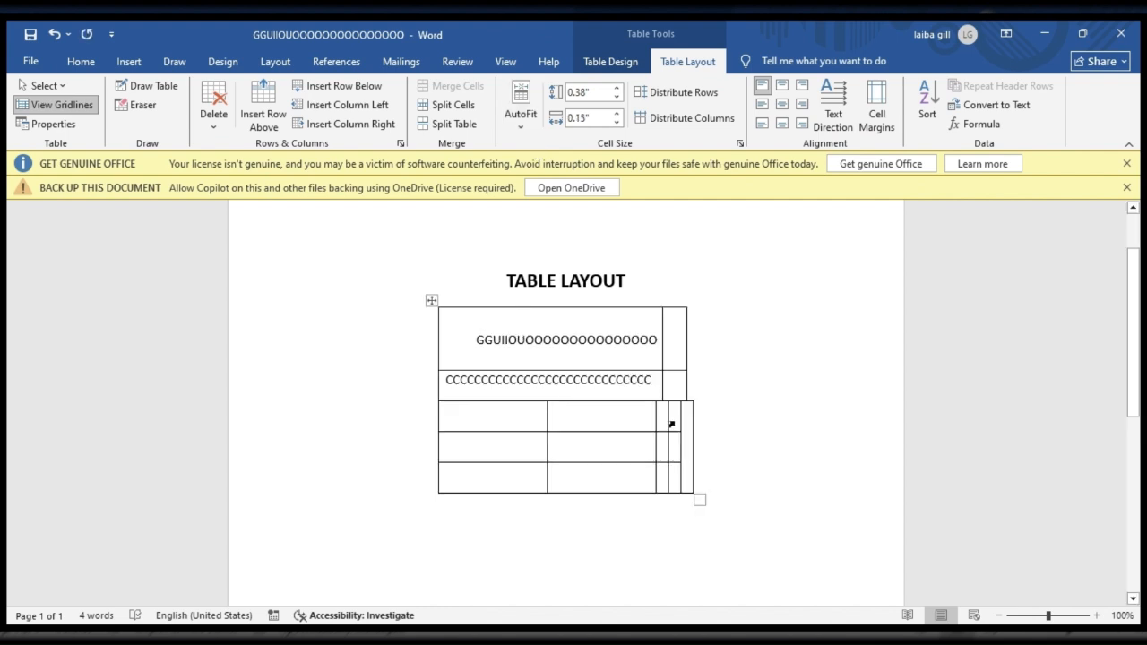
pyautogui.doubleClick(461, 339)
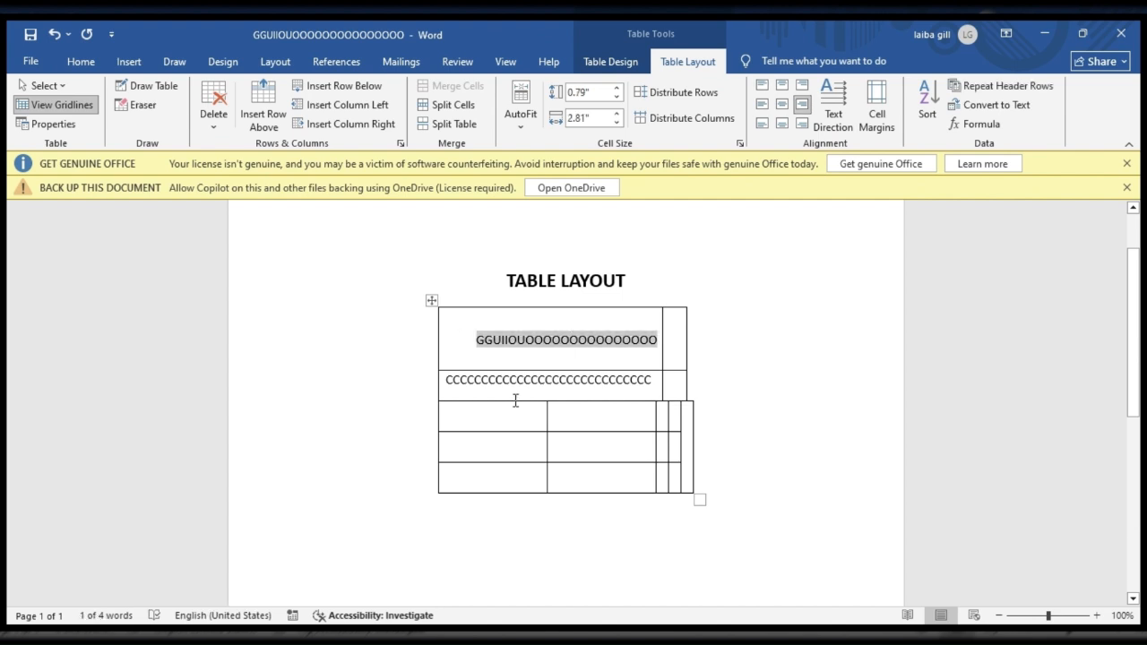
pyautogui.click(642, 357)
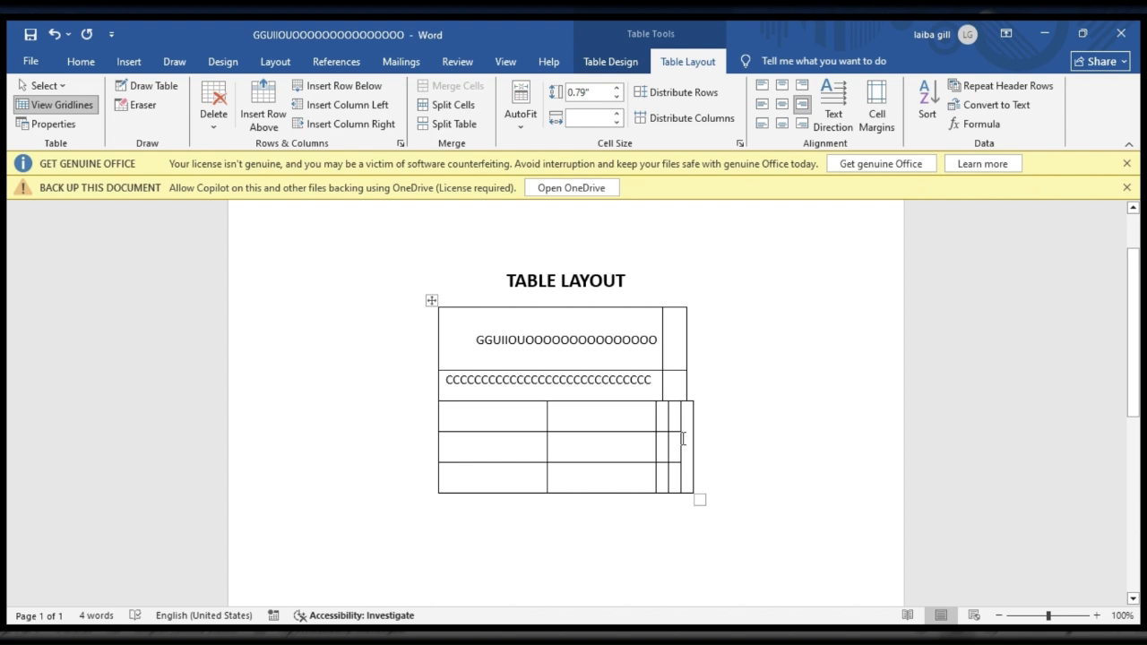
pyautogui.hotkey('ctrl', 'z')
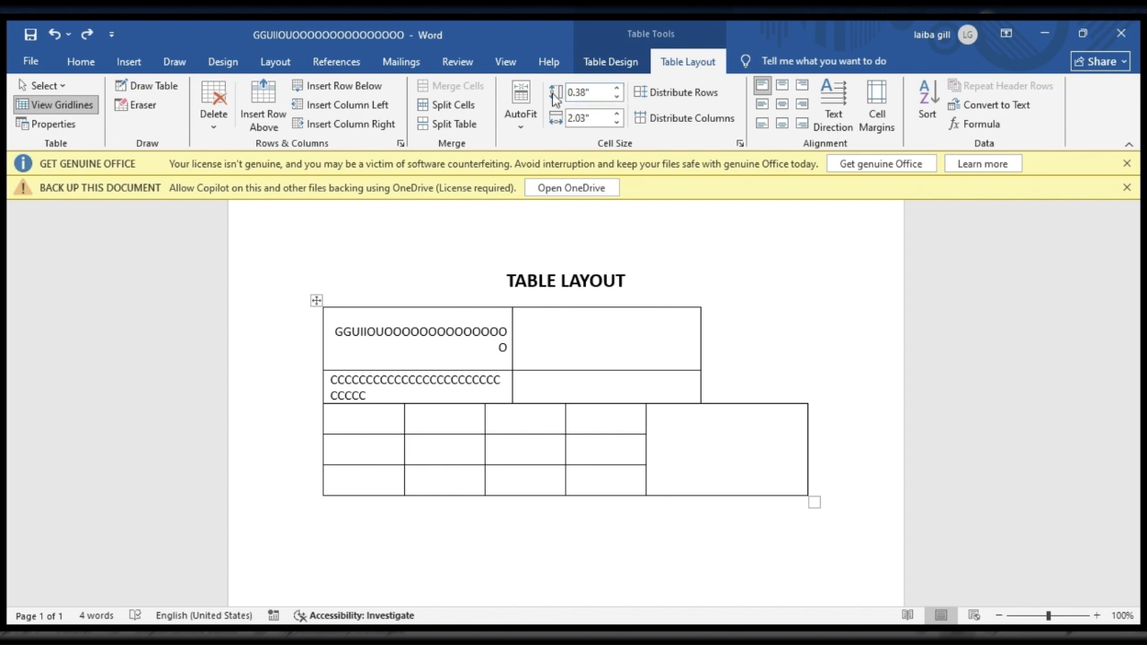
# Step: Raise the first row's height to 1.9" and reduce it to 0.2"
pyautogui.click(578, 342)
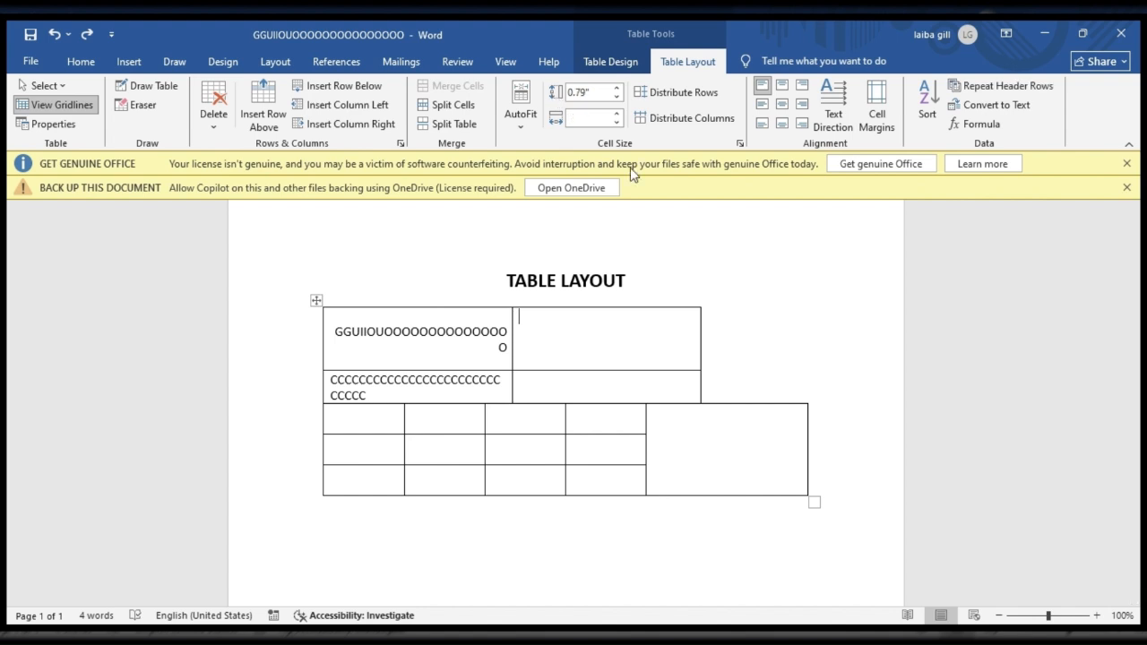
pyautogui.click(616, 89)
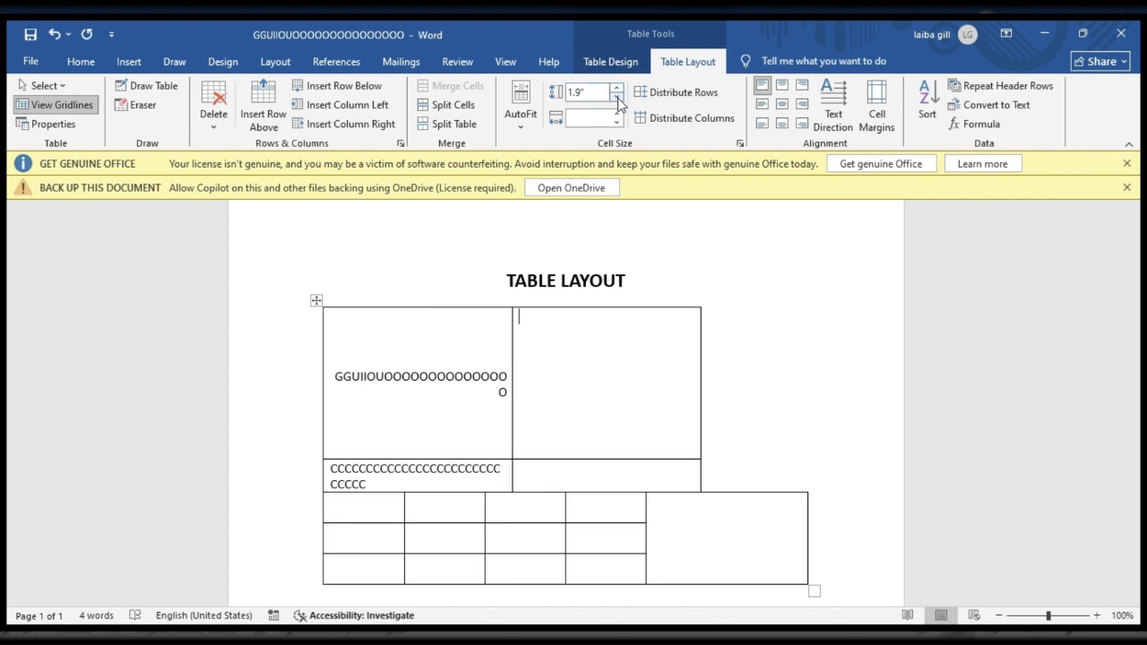
pyautogui.click(616, 98)
pyautogui.click(616, 98)
pyautogui.click(616, 98)
pyautogui.moveTo(616, 96); pyautogui.dragTo(617, 100)
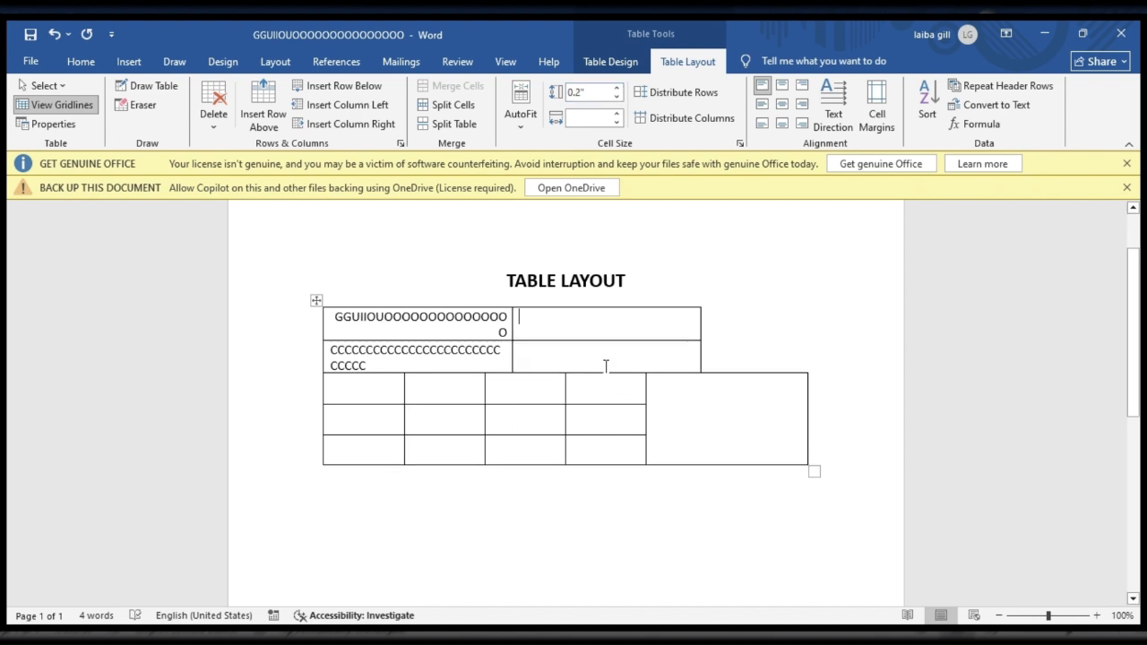
# Step: Widen the lower section's third column to 2.6" and reduce its width to 1.2"
pyautogui.click(553, 391)
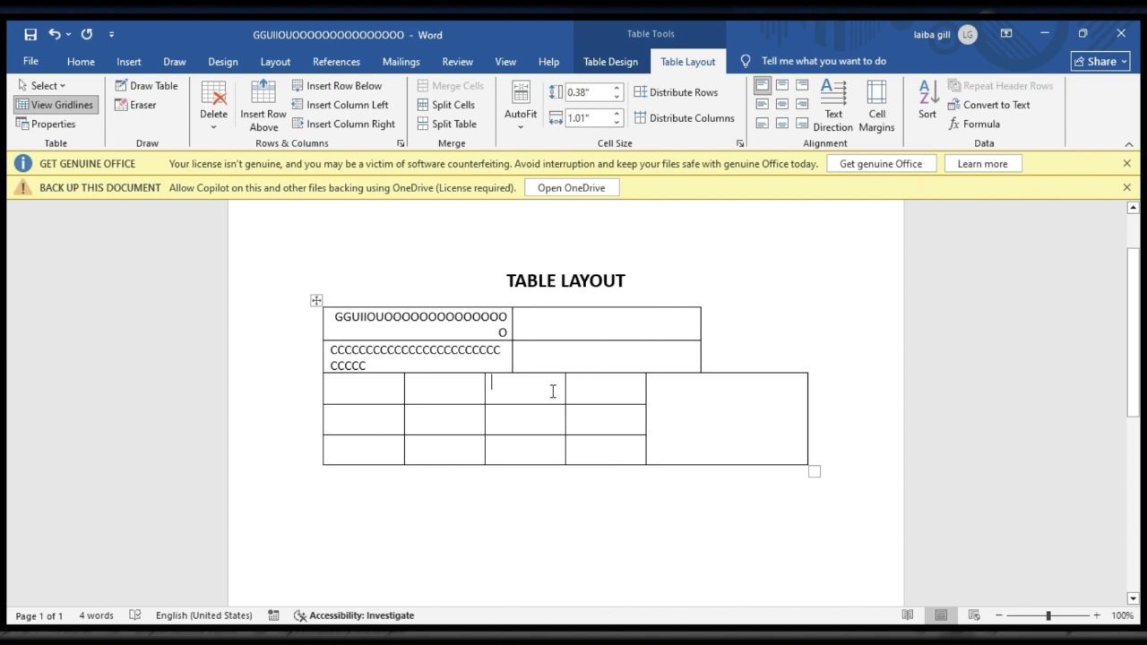
pyautogui.click(618, 114)
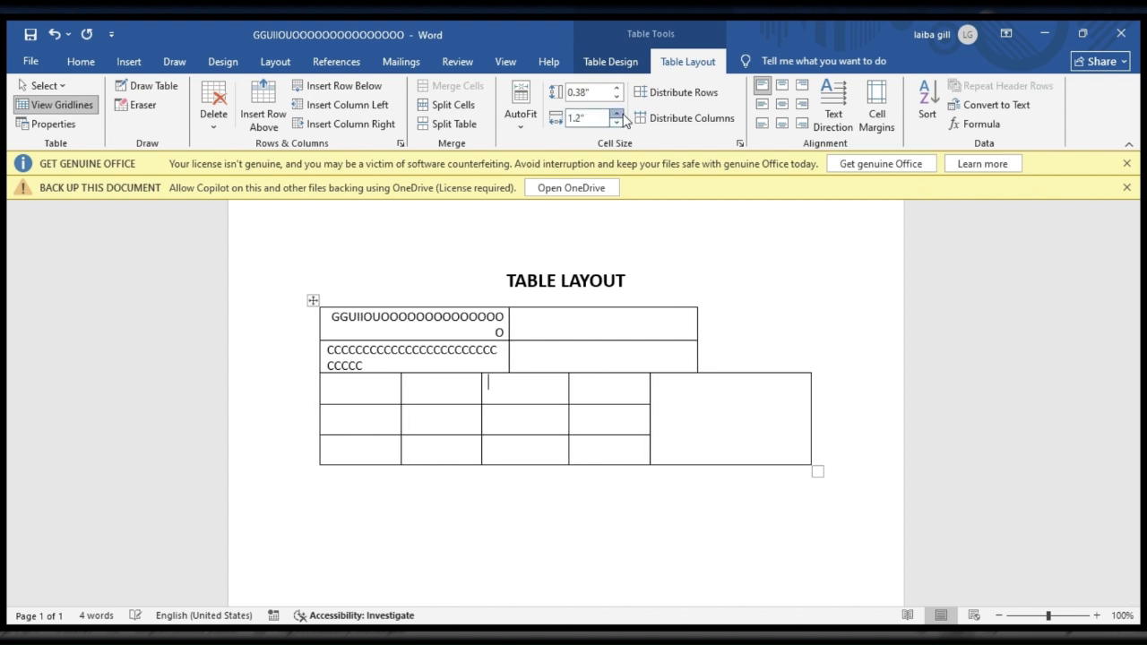
pyautogui.click(617, 114)
pyautogui.click(618, 115)
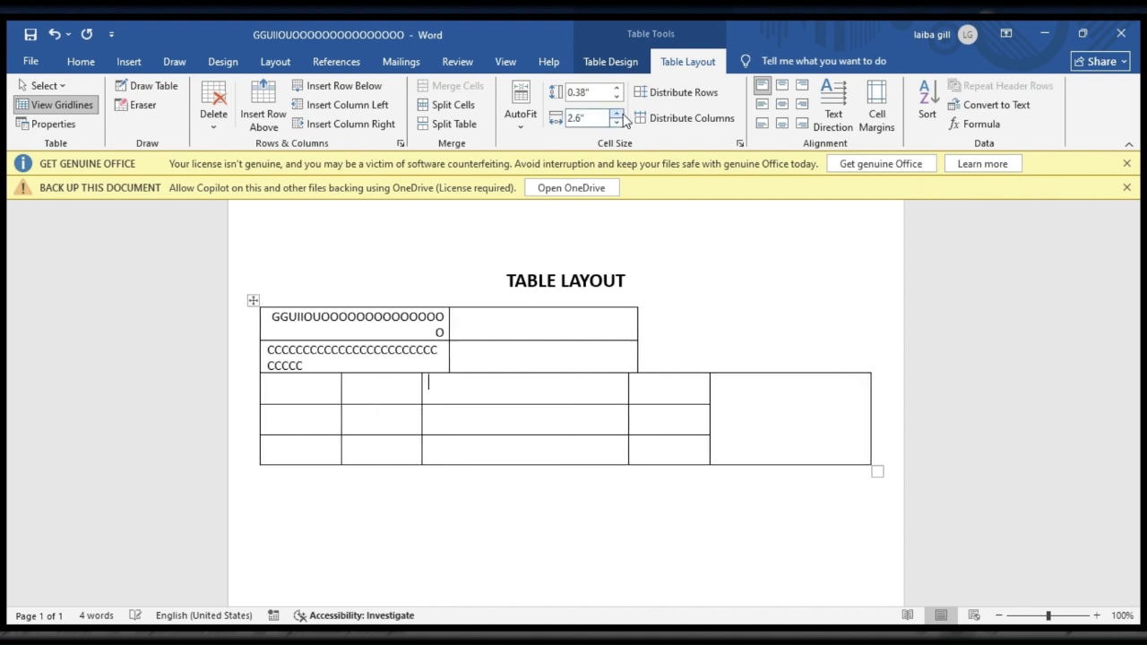
pyautogui.click(618, 123)
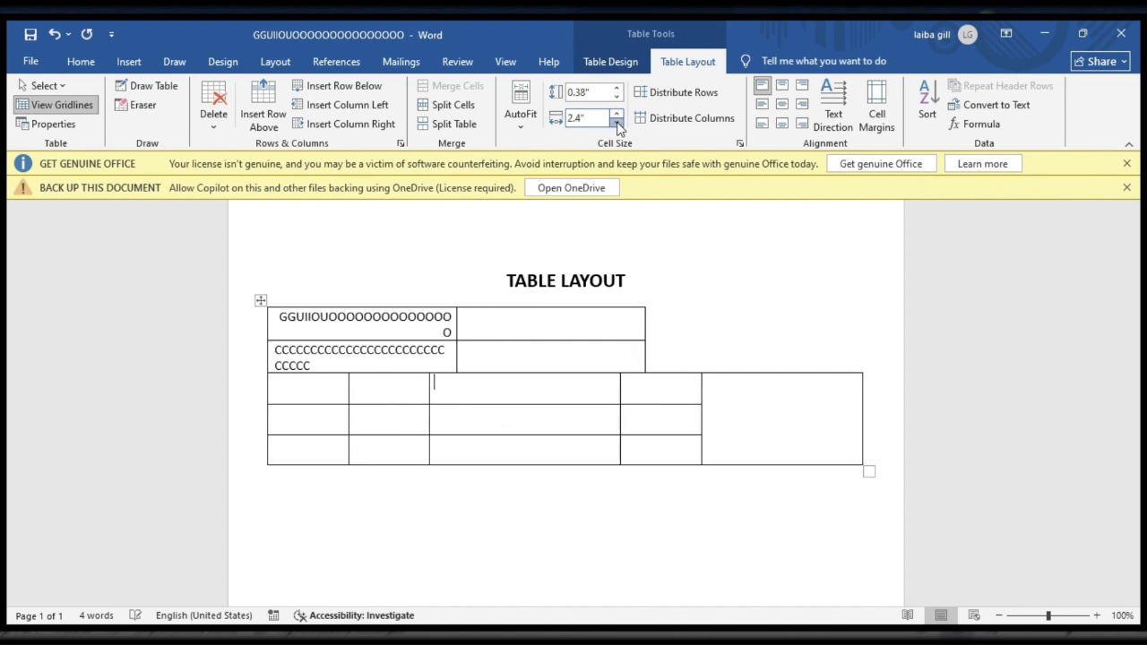
pyautogui.click(617, 123)
pyautogui.click(617, 124)
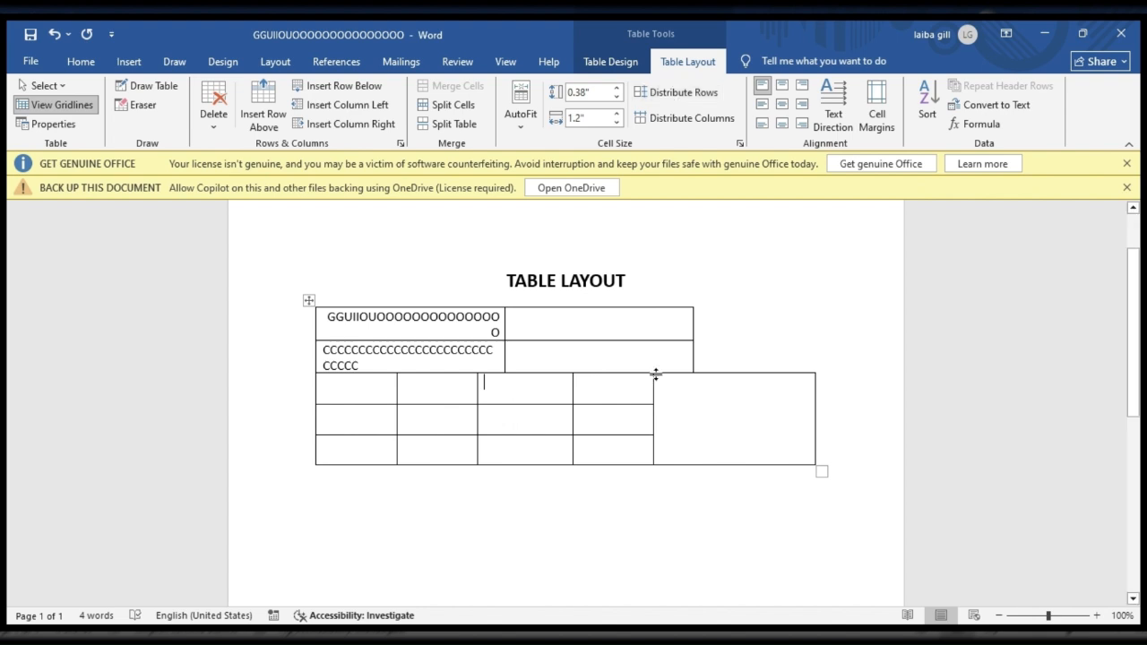
# Step: Distribute the table rows evenly and try distributing the columns, including with the second column's top two cells selected
pyautogui.click(617, 336)
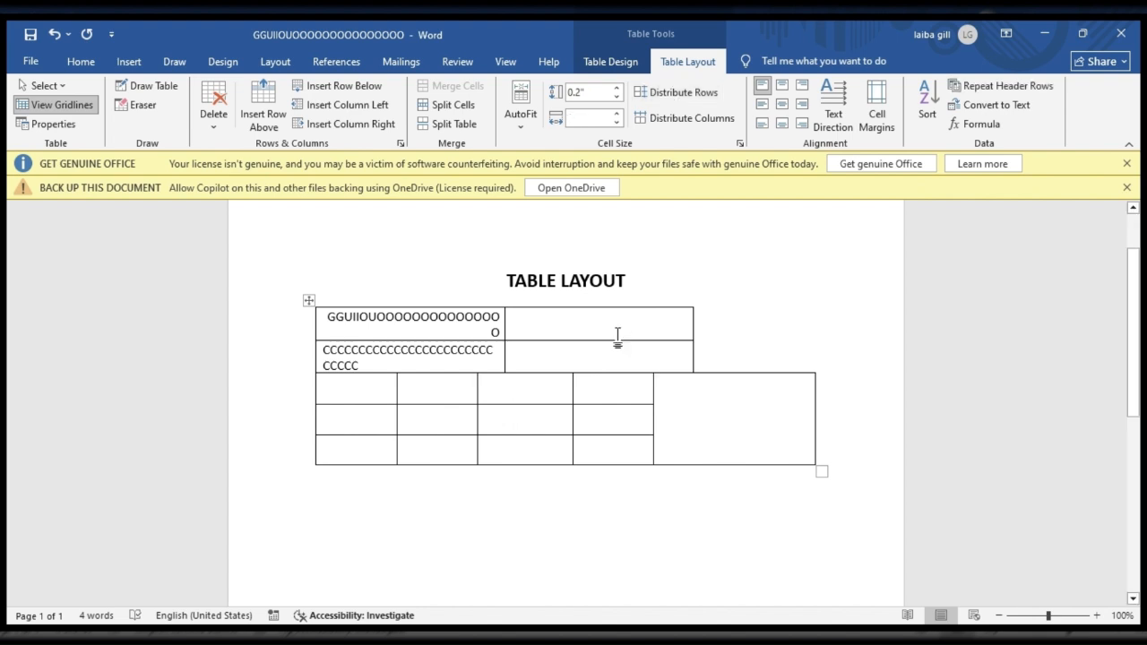
pyautogui.click(682, 93)
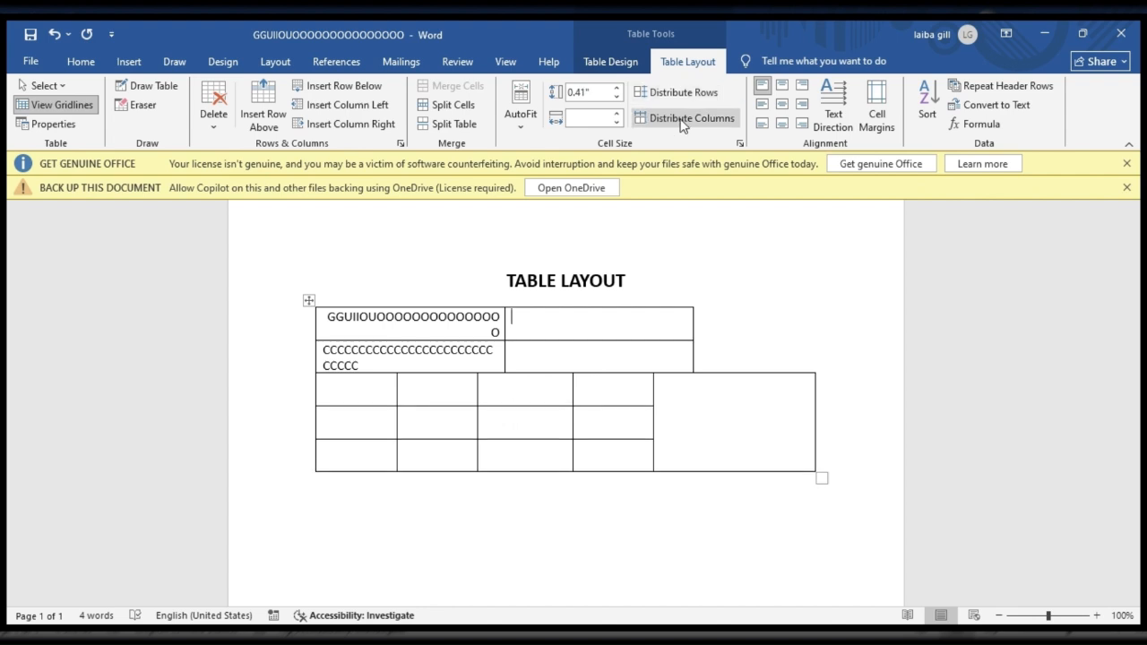
pyautogui.click(681, 123)
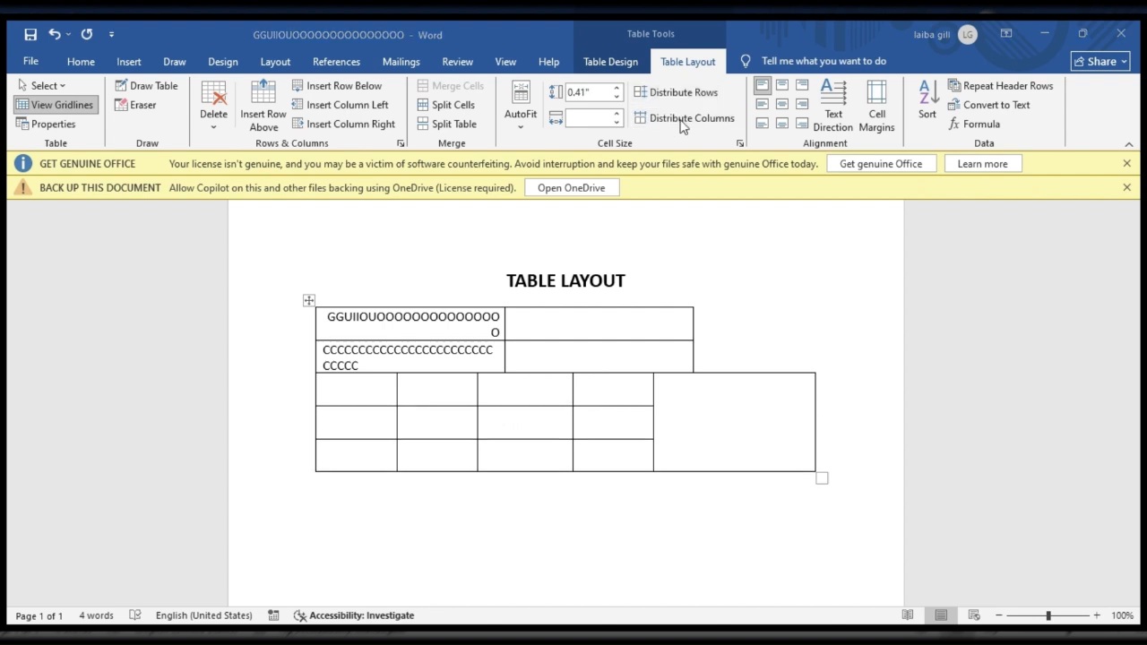
pyautogui.click(683, 396)
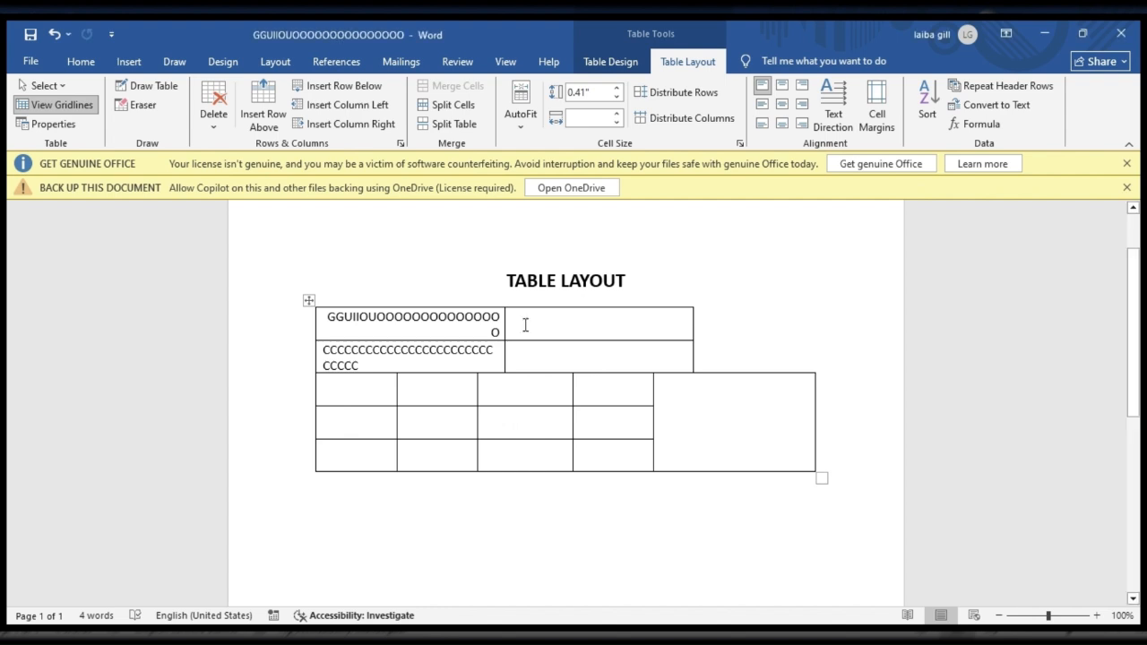
pyautogui.click(529, 335)
pyautogui.moveTo(528, 335); pyautogui.dragTo(538, 359)
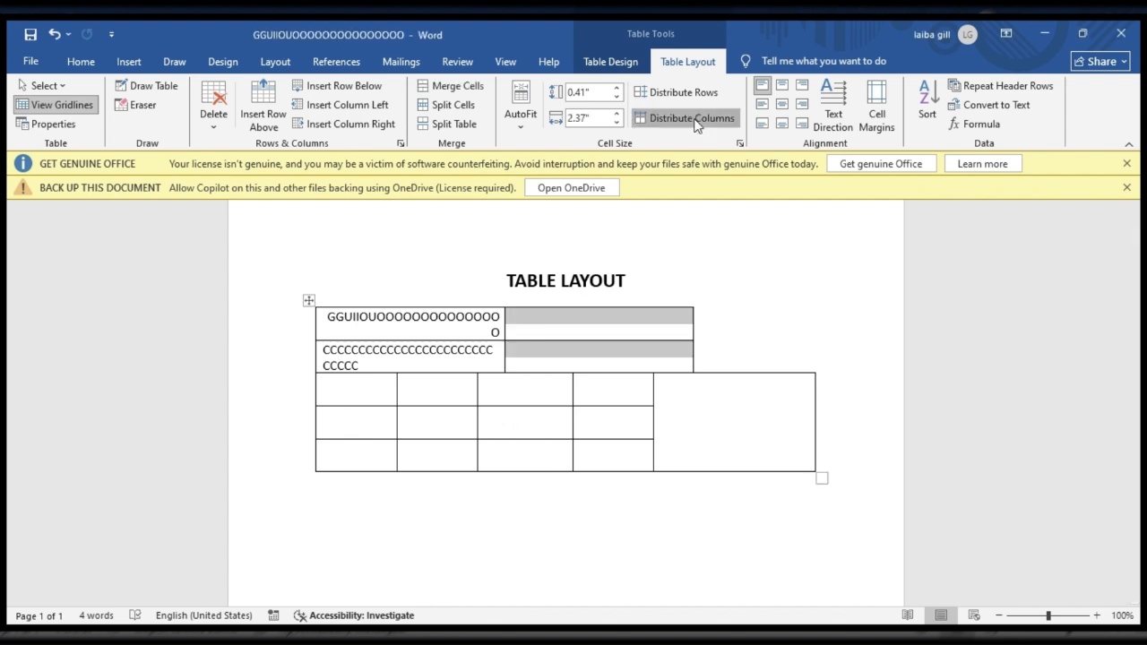
pyautogui.click(697, 125)
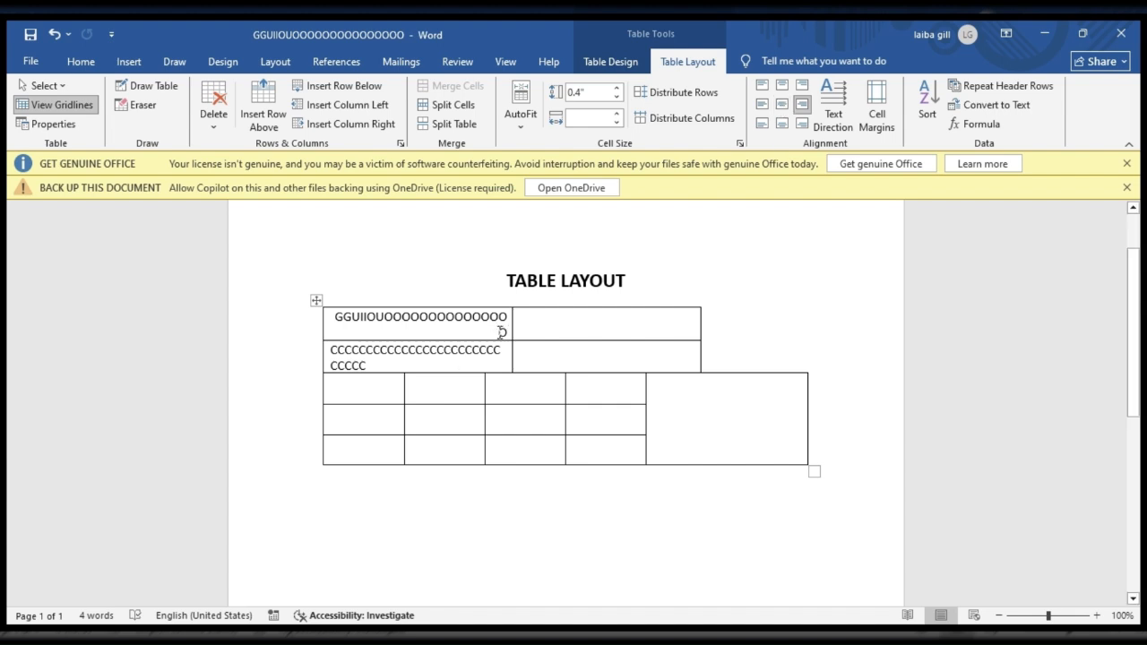
# Step: Apply top left, top center, top right, center and center right alignment in turn to the first cell's text
pyautogui.moveTo(503, 331); pyautogui.dragTo(409, 307)
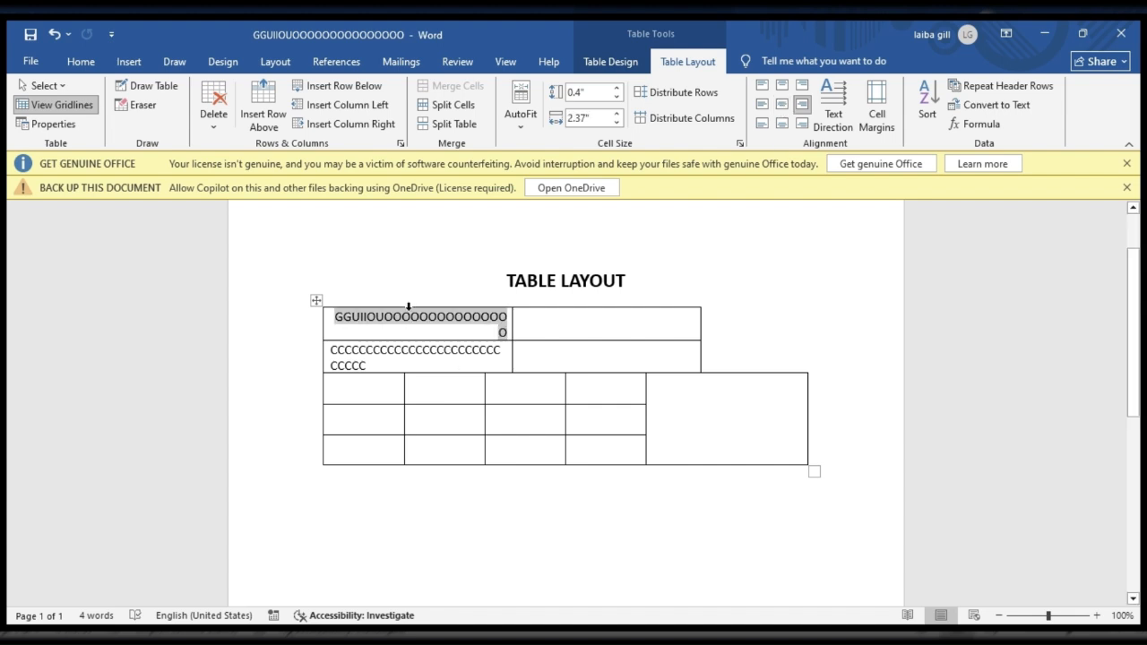
pyautogui.click(759, 91)
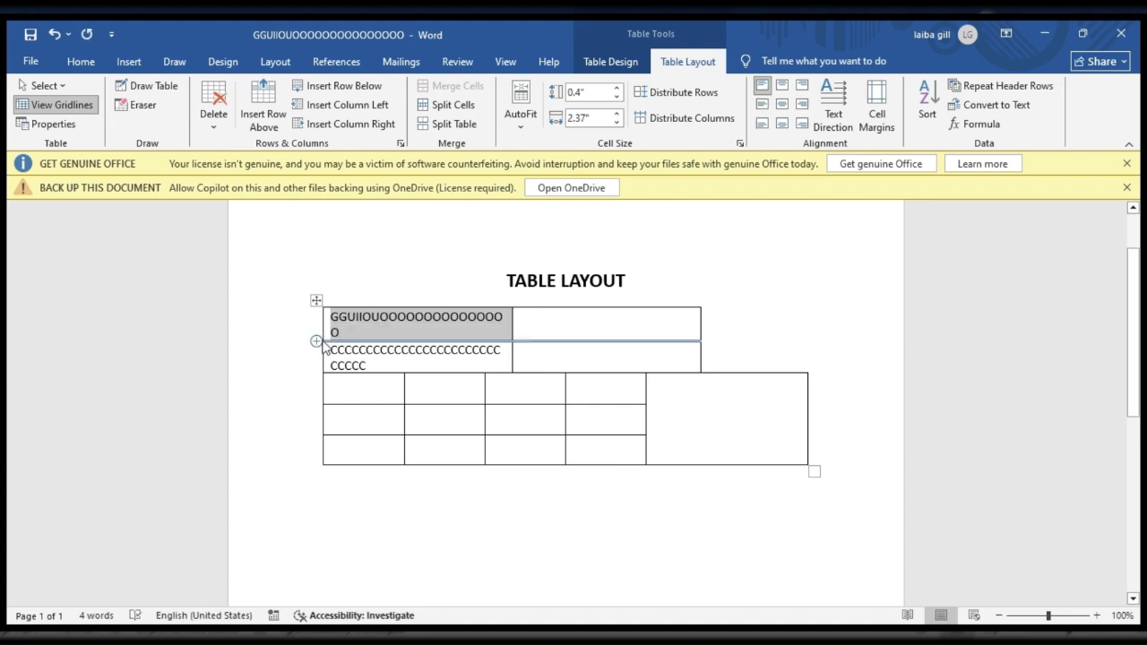
pyautogui.click(782, 85)
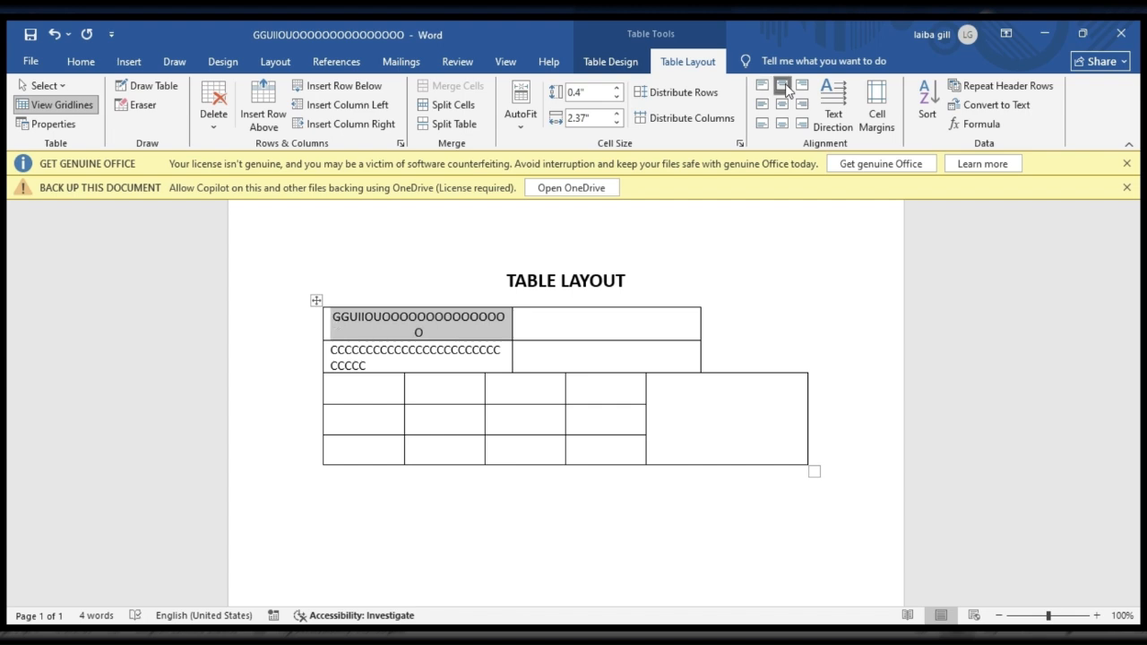
pyautogui.click(802, 85)
pyautogui.click(782, 103)
pyautogui.click(801, 105)
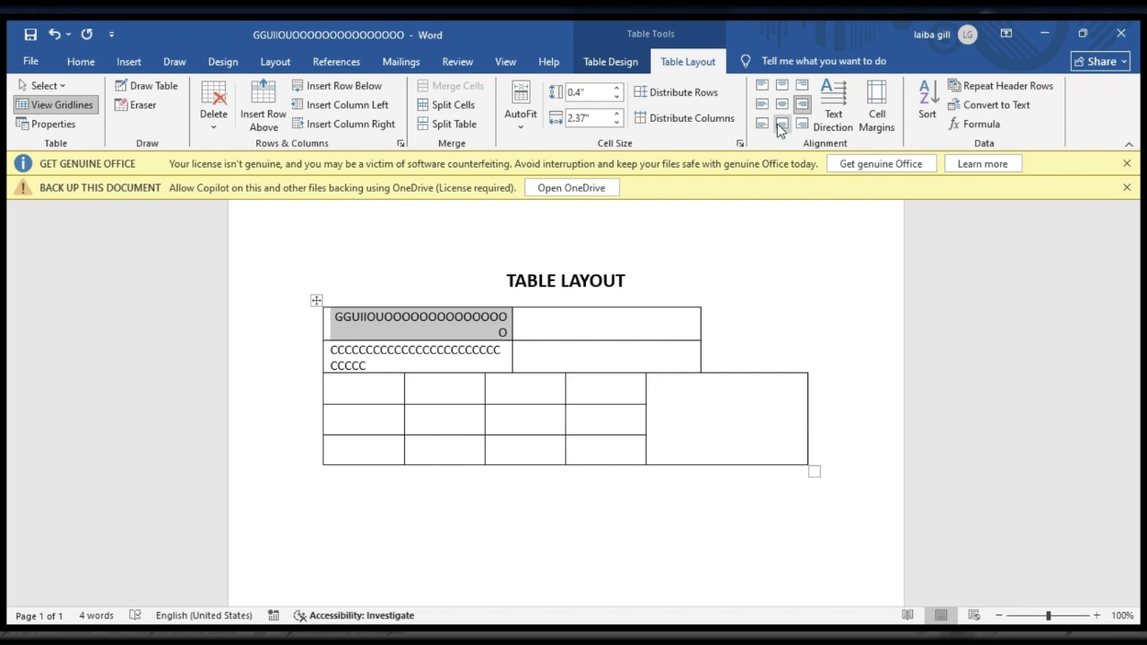
# Step: Change the text direction in the first cell so its text runs vertically downward
pyautogui.click(832, 117)
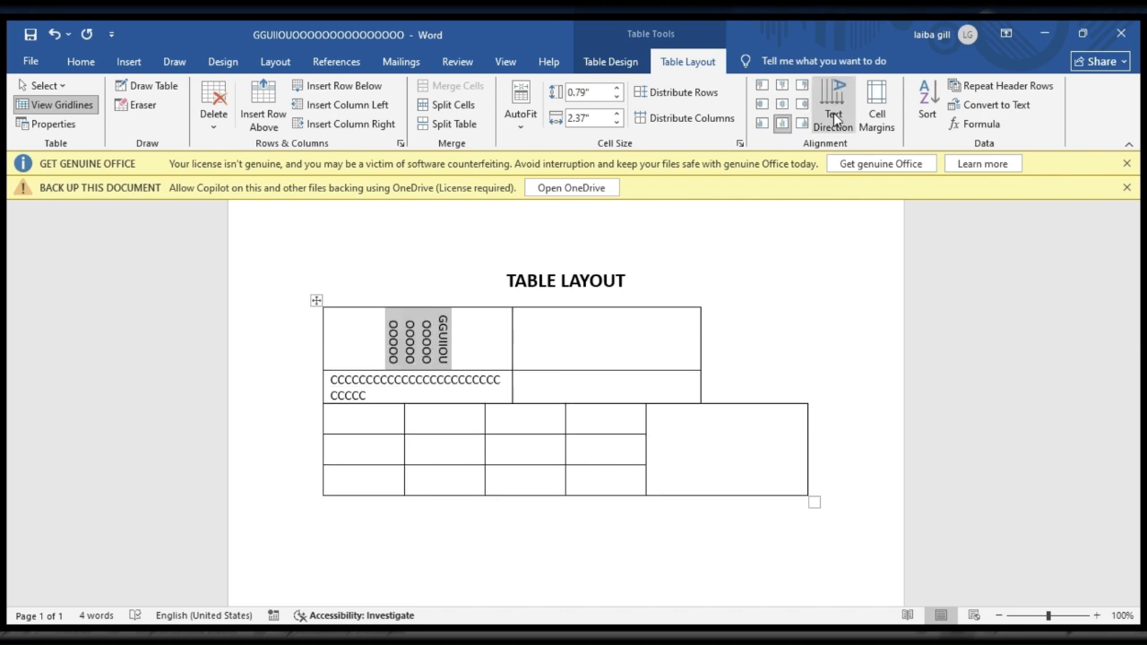
# Step: Try center right alignment on the first cell's text, and set it centered and running vertically upward
pyautogui.click(801, 105)
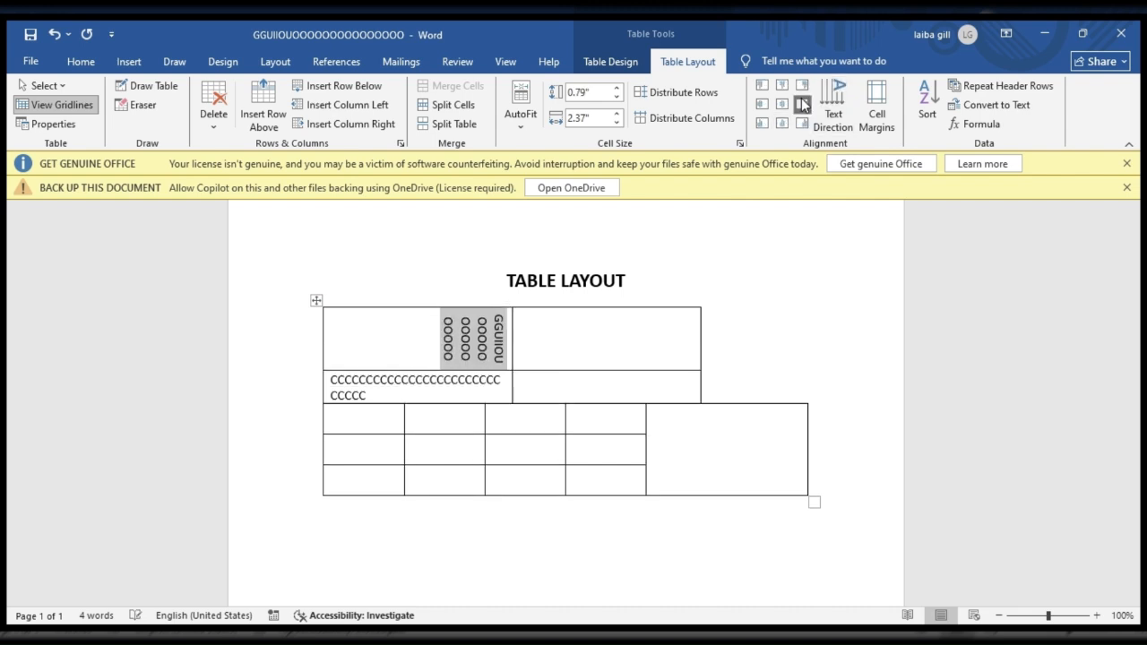
pyautogui.click(829, 108)
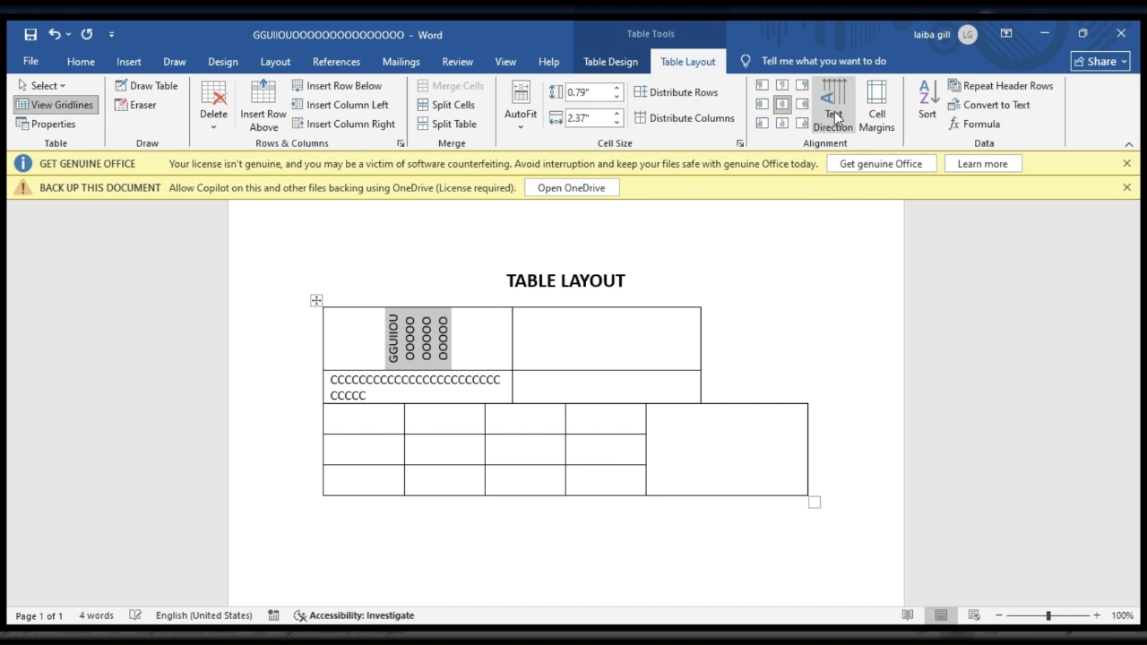
# Step: Review the table's cell margin options and close them
pyautogui.click(876, 128)
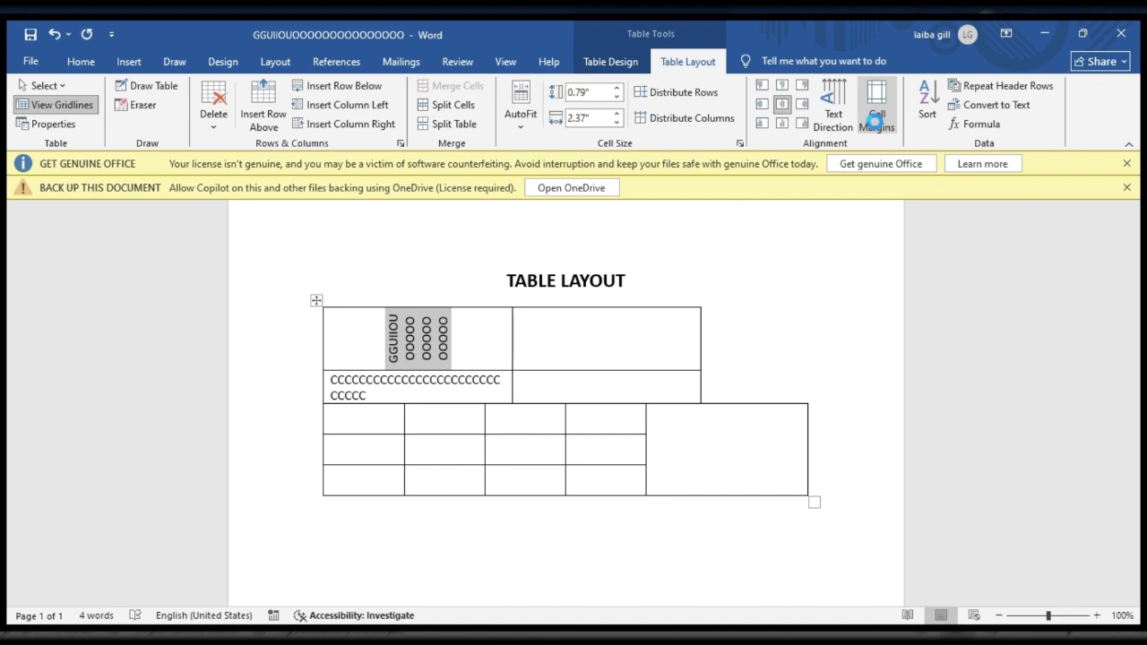
pyautogui.click(649, 395)
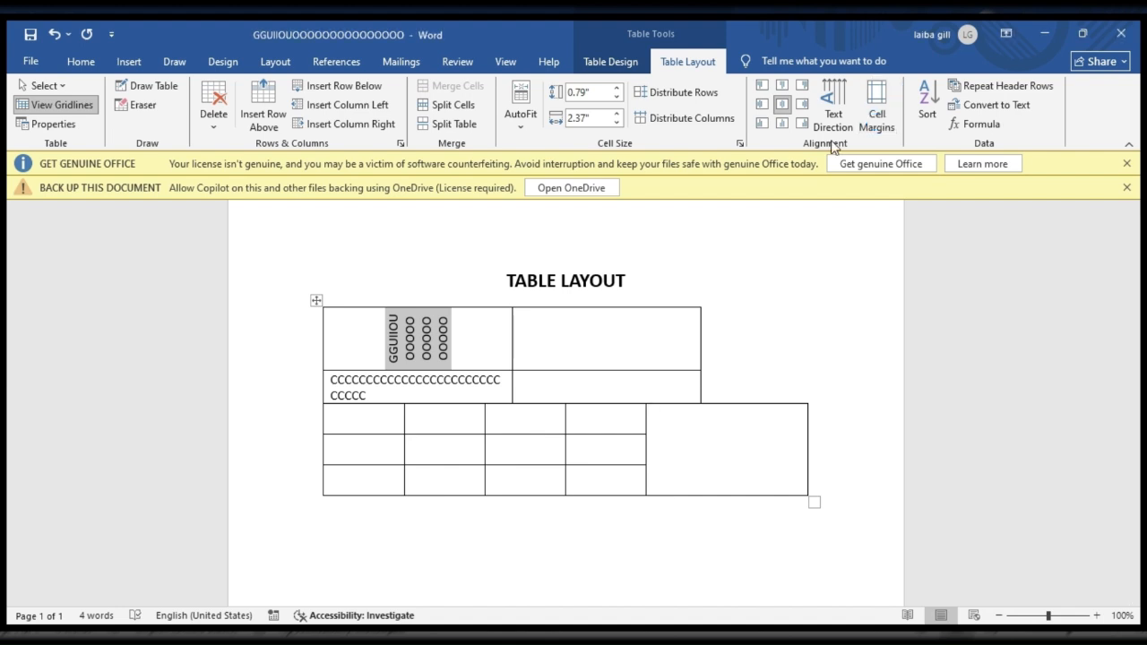
# Step: Turn on Repeat Header Rows for the table's top row and turn it off again from the second cell
pyautogui.click(1005, 90)
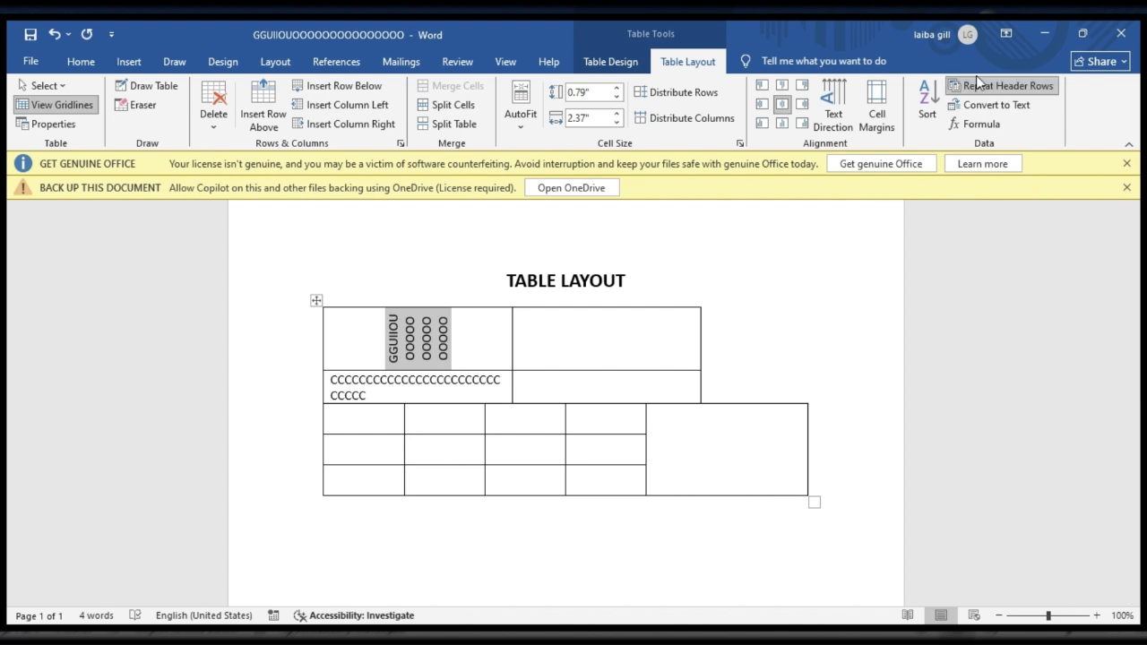
pyautogui.click(462, 347)
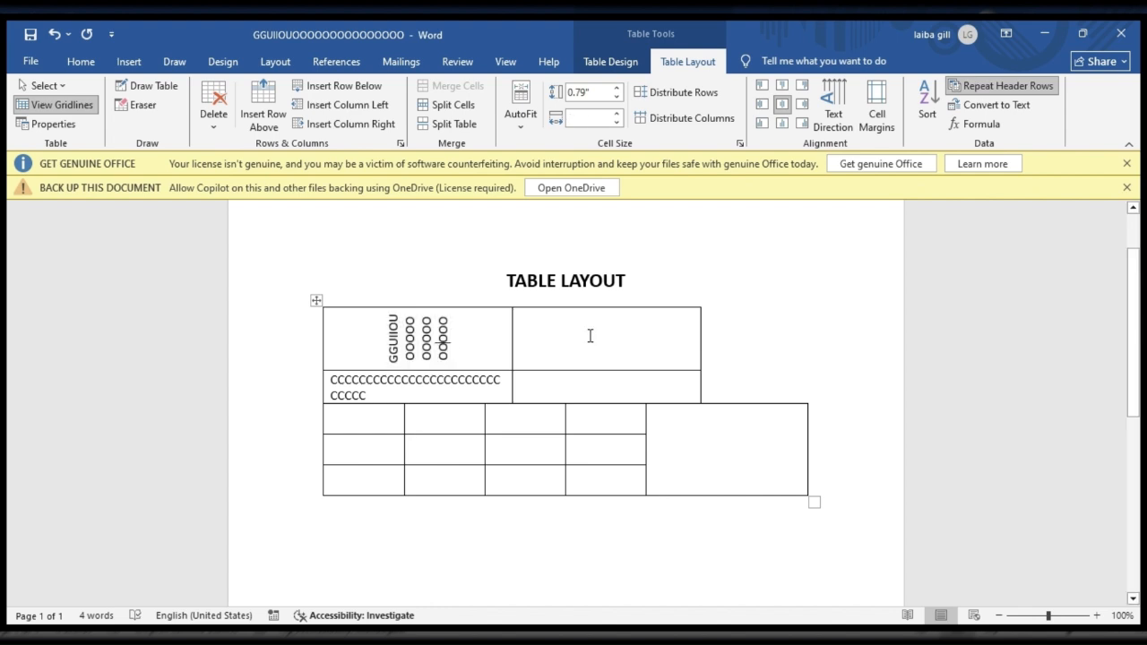
pyautogui.click(590, 336)
pyautogui.click(956, 86)
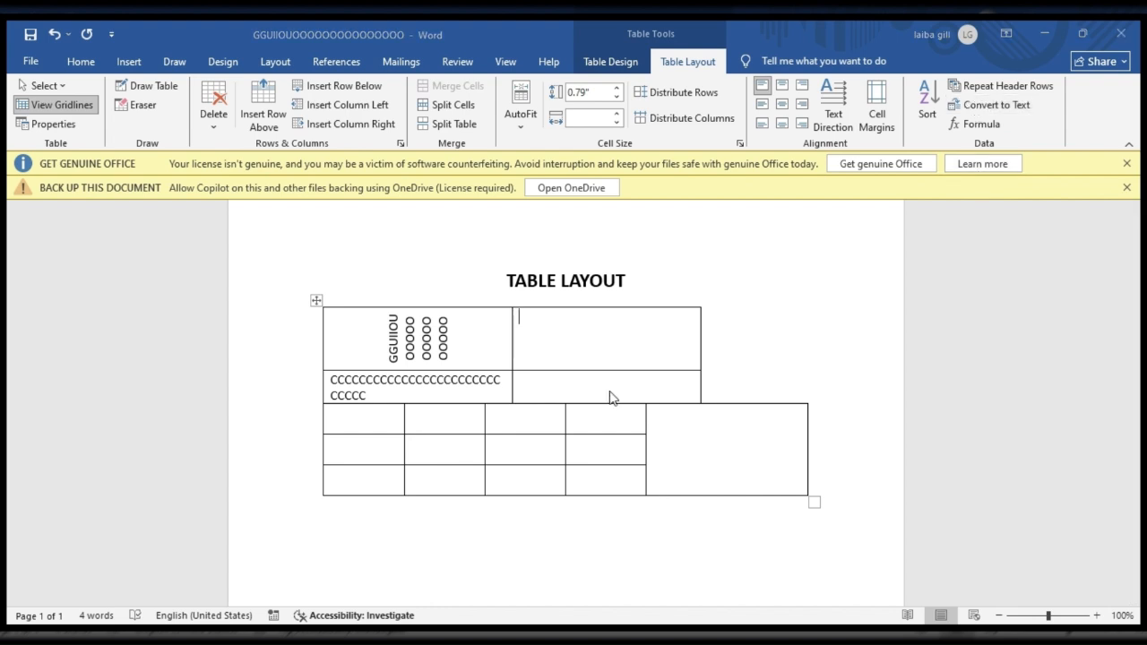
# Step: Convert the whole table to text below the TABLE LAYOUT heading
pyautogui.click(561, 374)
pyautogui.click(630, 477)
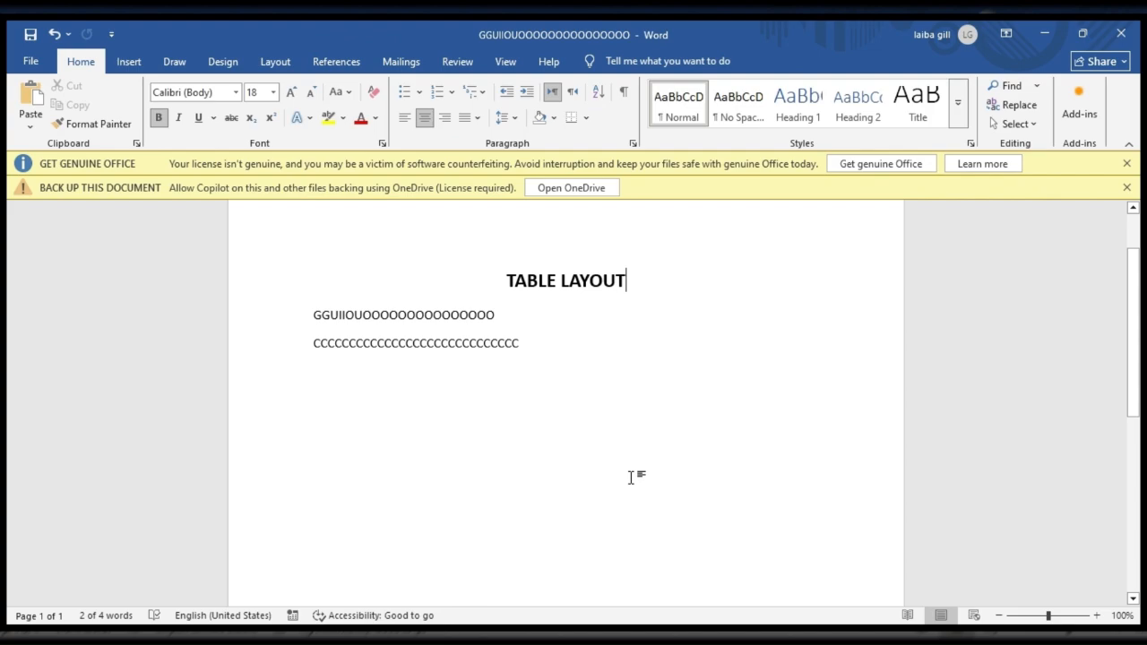